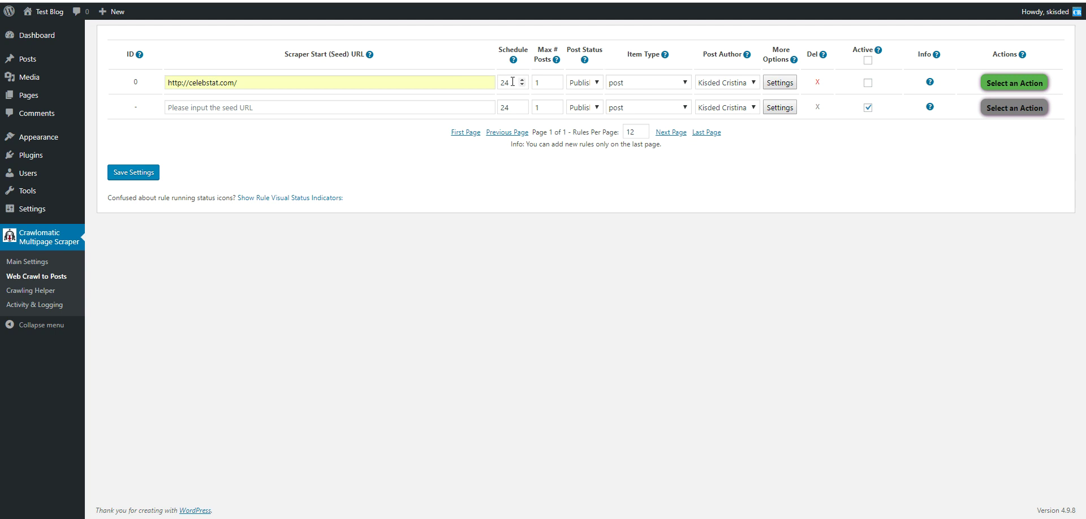
Step: Open rule 0's advanced settings and locate the Send Cookies With Request field by searching 'cookie'
left_click(780, 82)
scroll(382, 243, "down", 3)
scroll(381, 243, "down", 6)
key("ctrl+f")
type("coo")
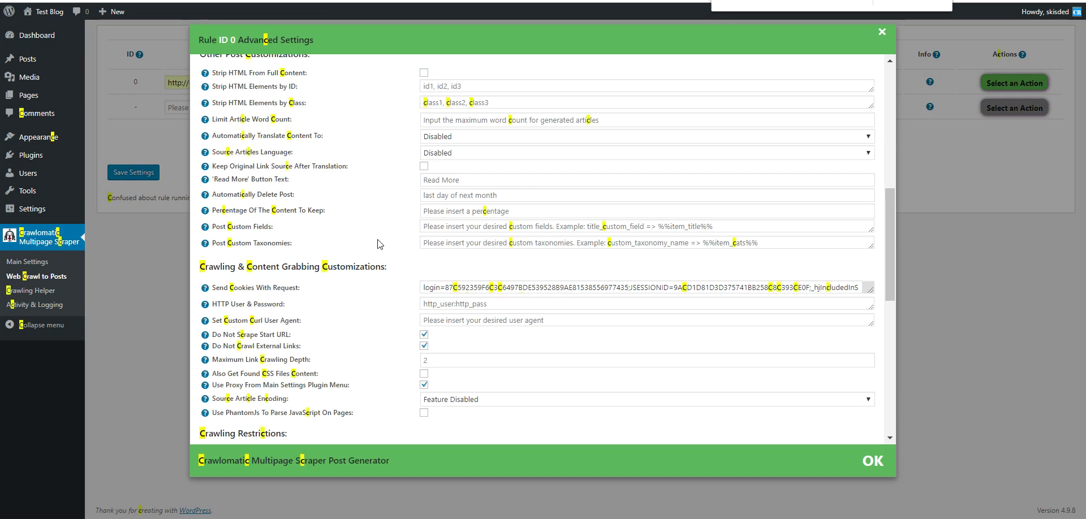
type("kie")
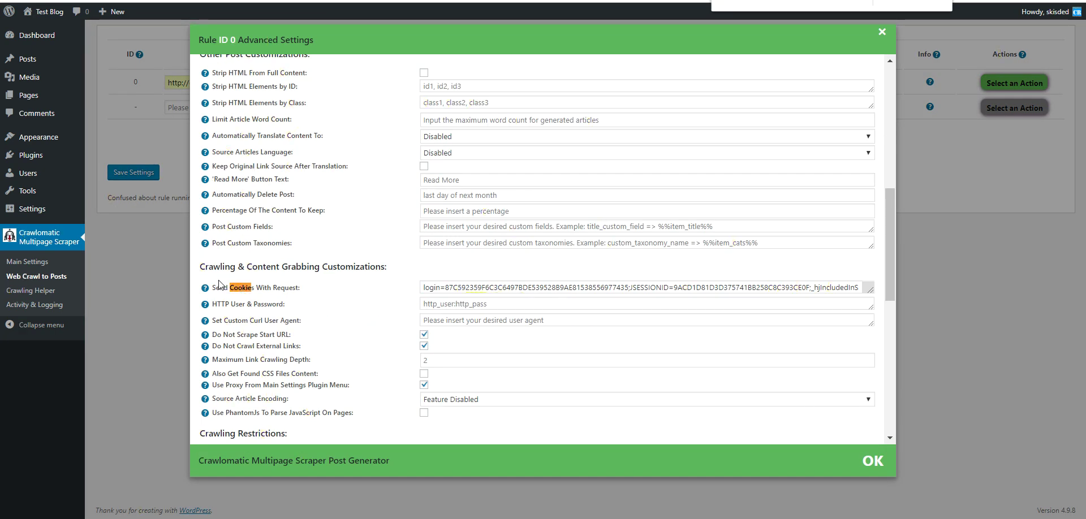
mouse_move(213, 288)
left_mouse_down()
mouse_move(304, 295)
mouse_move(213, 285)
left_mouse_up()
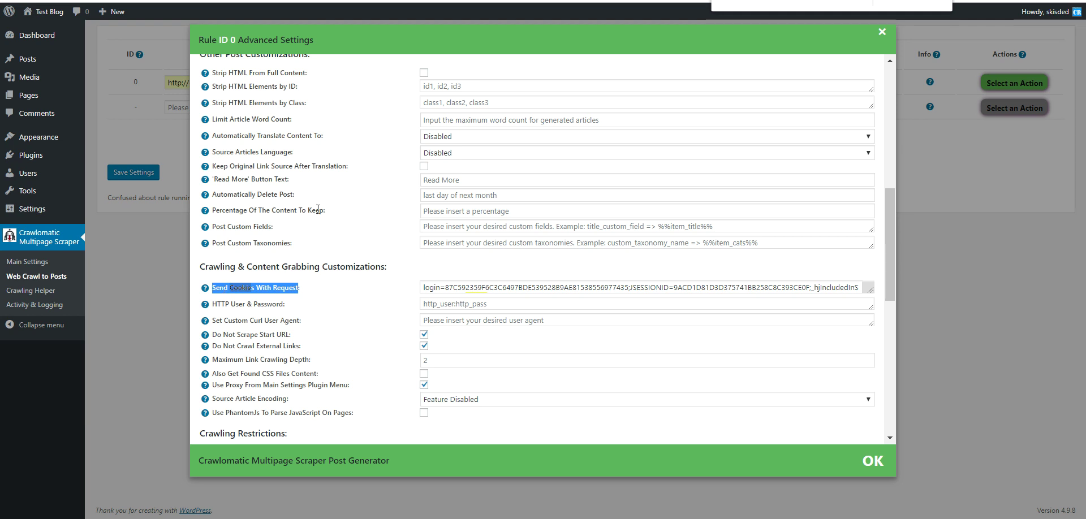
left_click(1040, 2)
Step: Go to Chrome Settings, expand Advanced, and open Content settings under Privacy and security
left_click(936, 222)
scroll(543, 265, "down", 5)
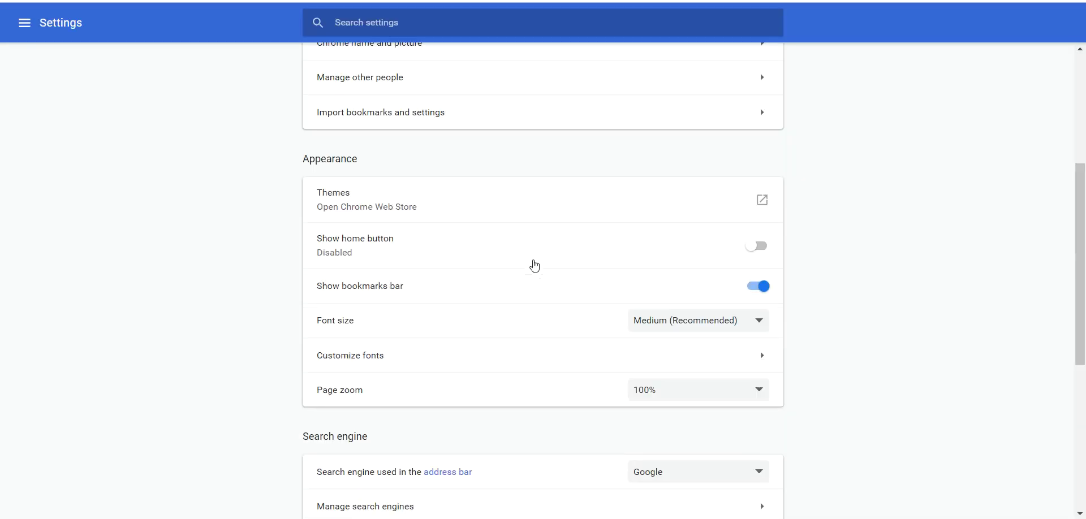
scroll(535, 266, "down", 6)
left_click(527, 464)
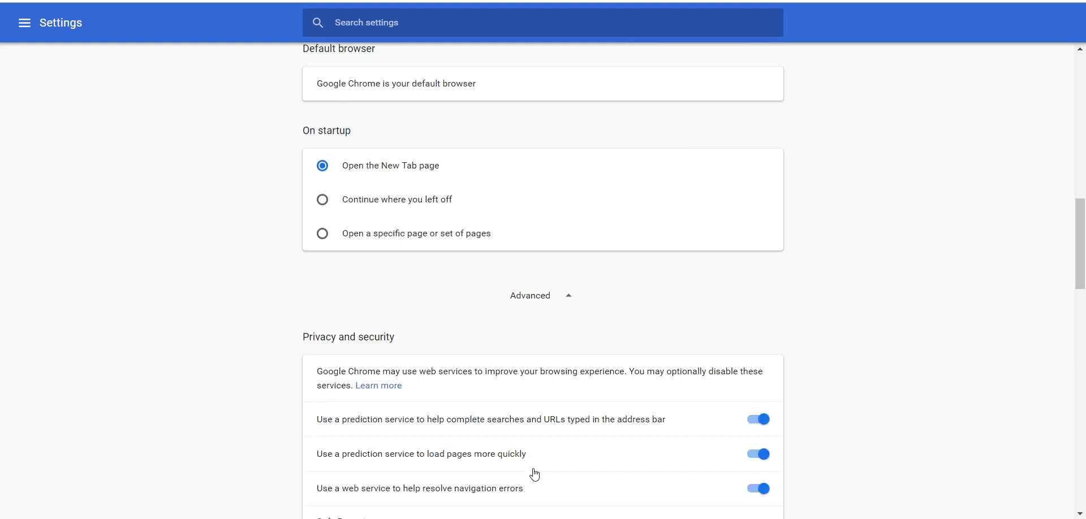
scroll(480, 351, "down", 10)
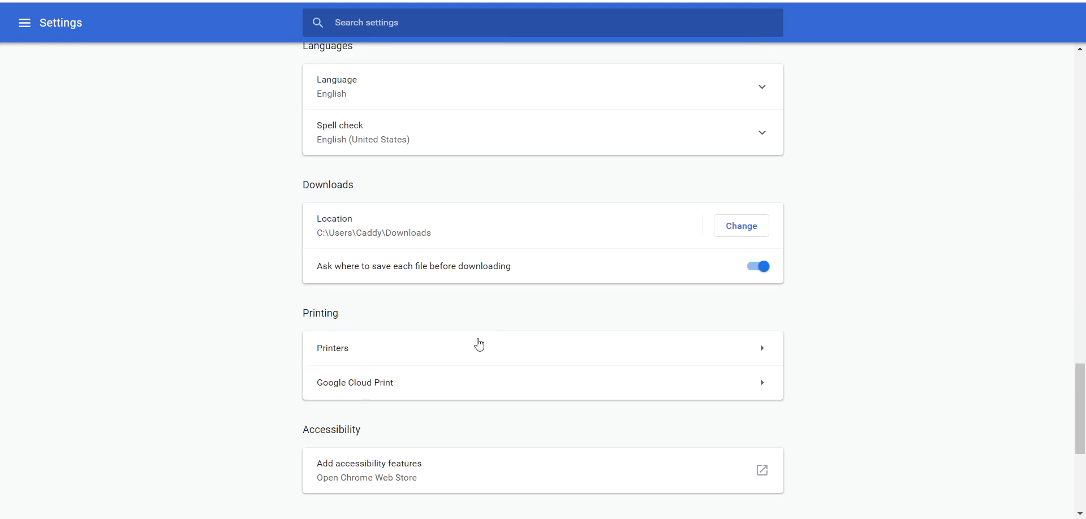
scroll(481, 345, "down", 5)
scroll(468, 339, "up", 7)
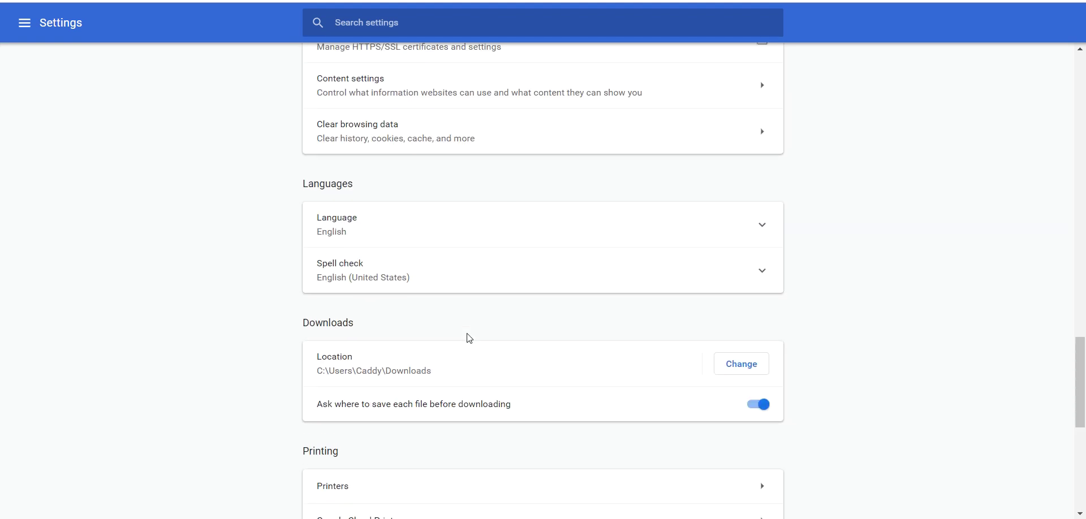
scroll(381, 177, "up", 2)
left_click(376, 164)
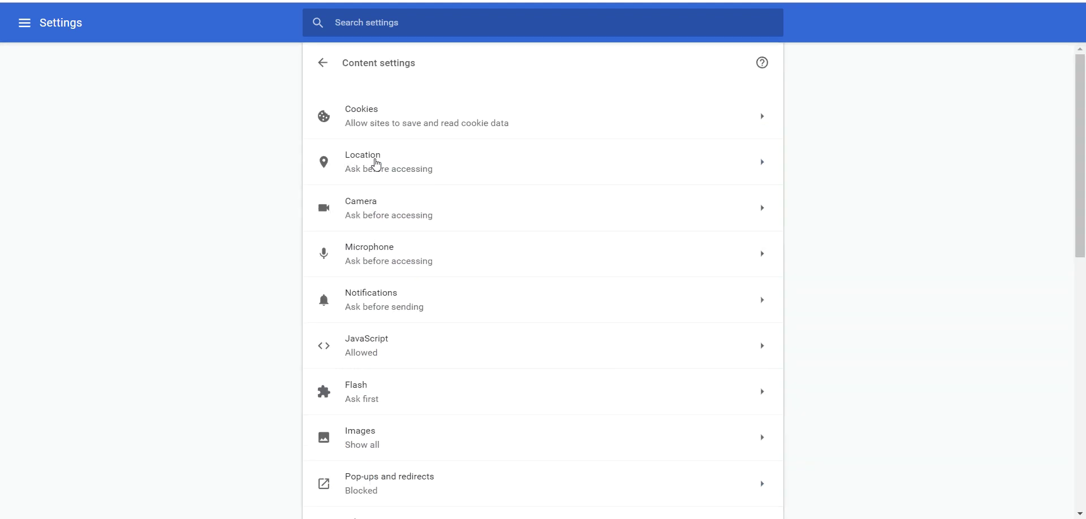
left_click(390, 111)
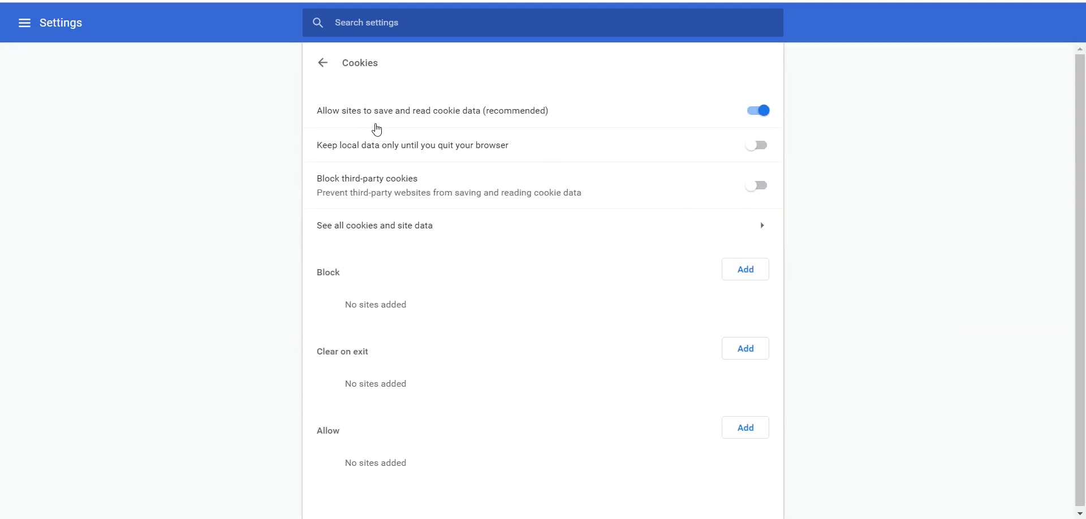
left_click(357, 228)
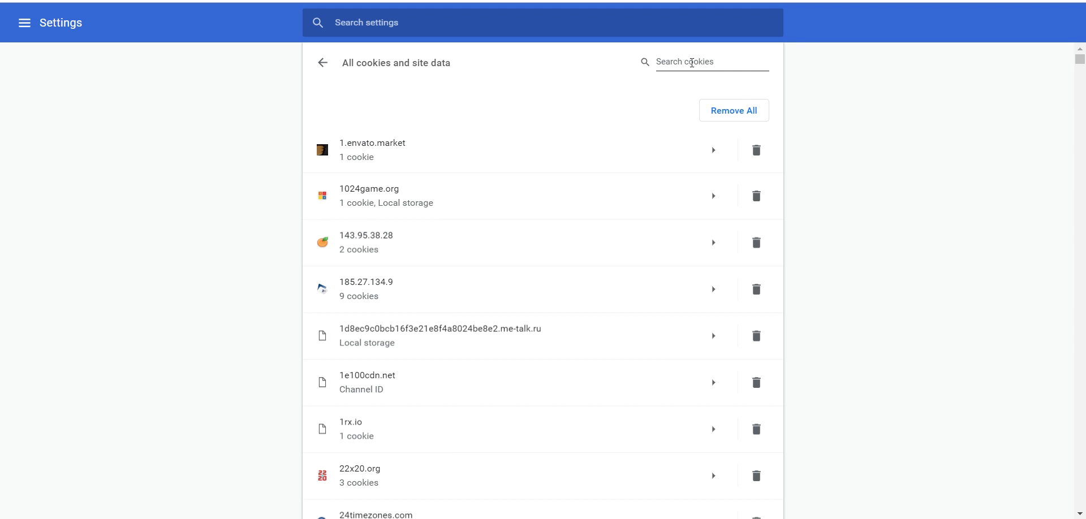
left_click(692, 63)
type("auto")
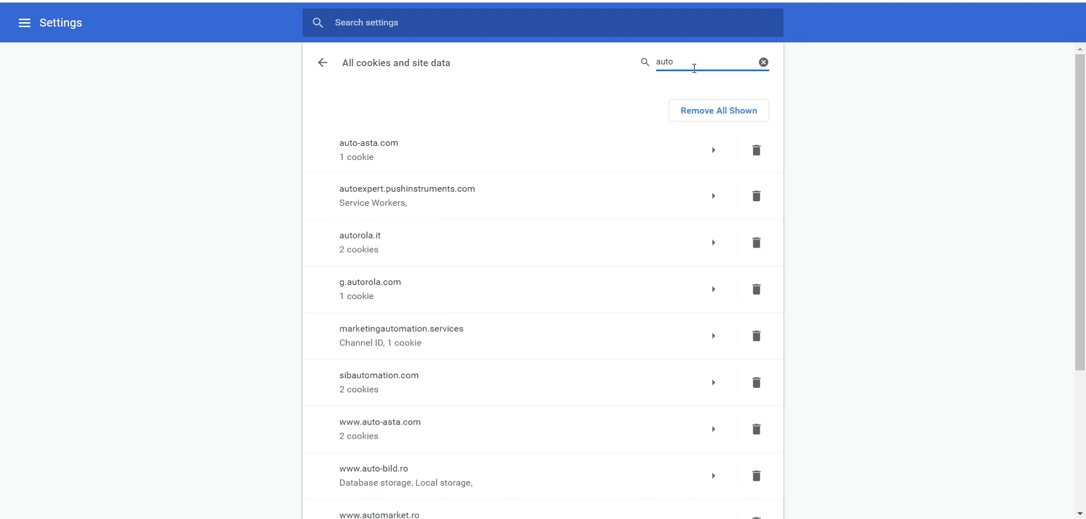
type("rol")
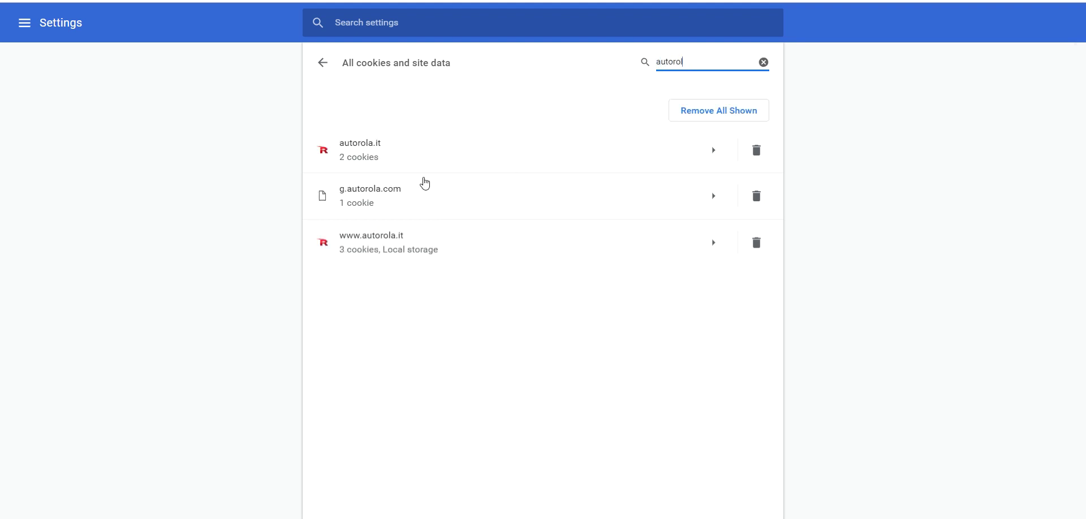
left_click(375, 240)
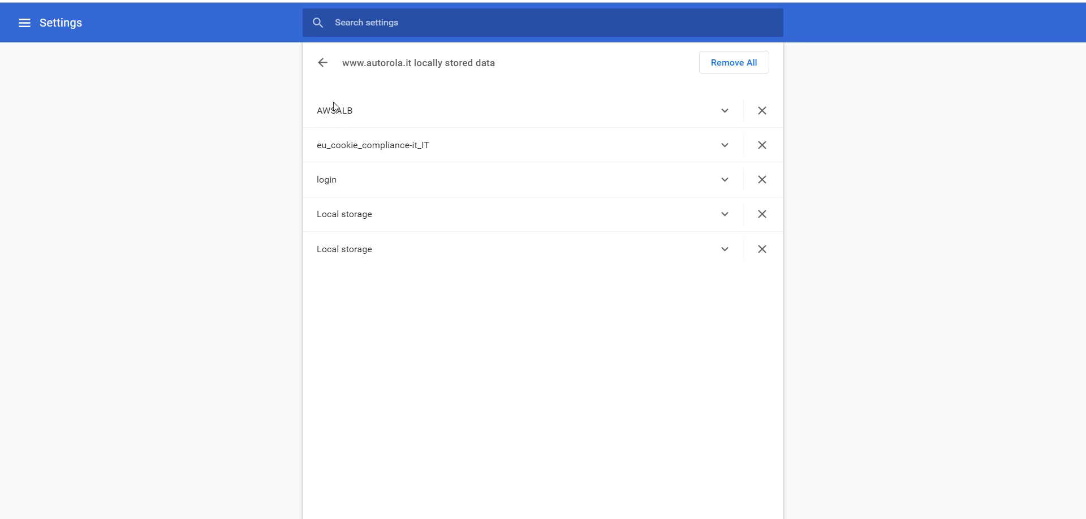
Step: Replace the Send Cookies With Request field's old content with the copied cookie name AWSALB
left_click(334, 108)
left_click(334, 109)
left_click(331, 111)
left_click(317, 120)
key("ctrl+c")
key("alt+Tab")
key("ctrl+a")
key("ctrl+v")
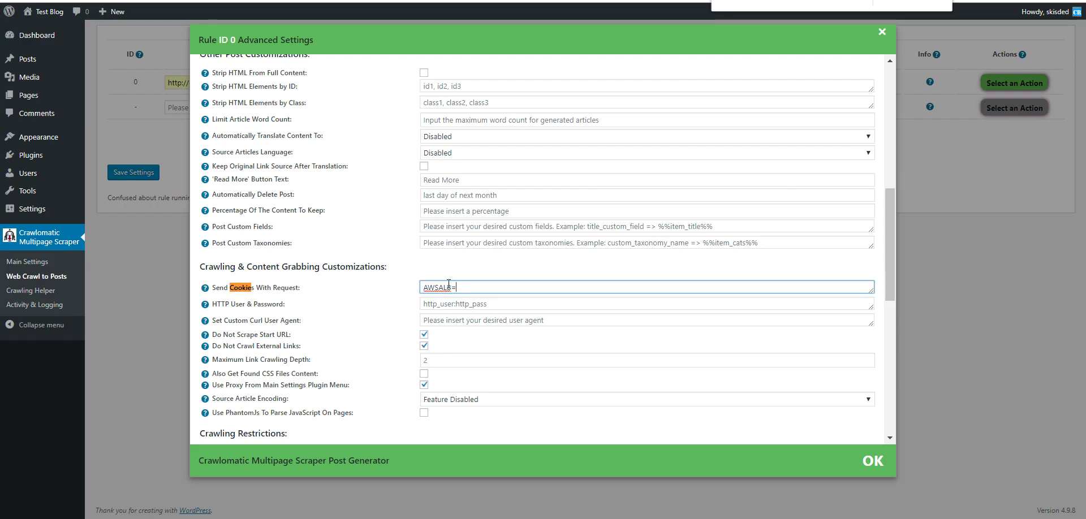
Step: Copy the AWSALB cookie's Content value from Chrome's cookie details
key("alt+Tab")
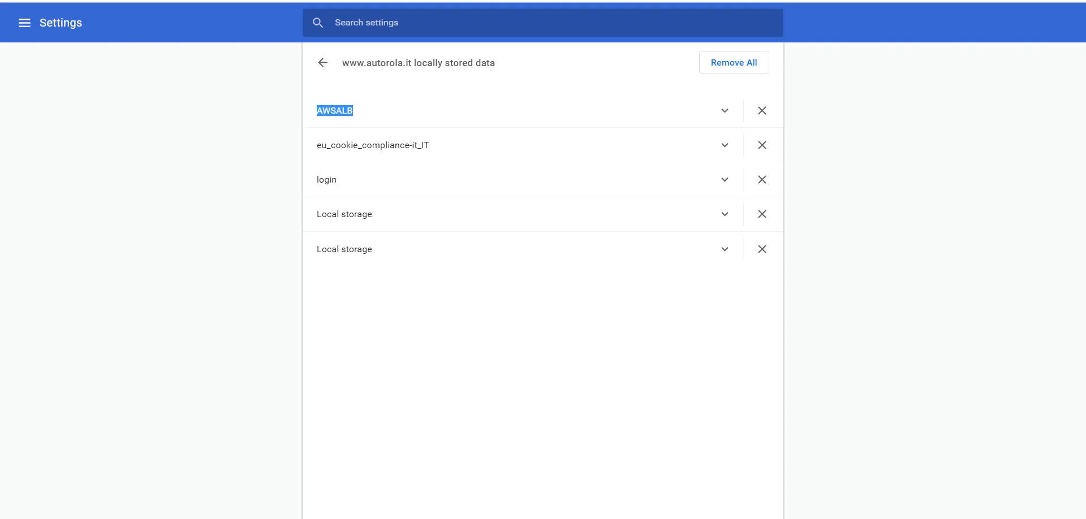
left_click(340, 107)
left_click_drag(346, 194, 498, 224)
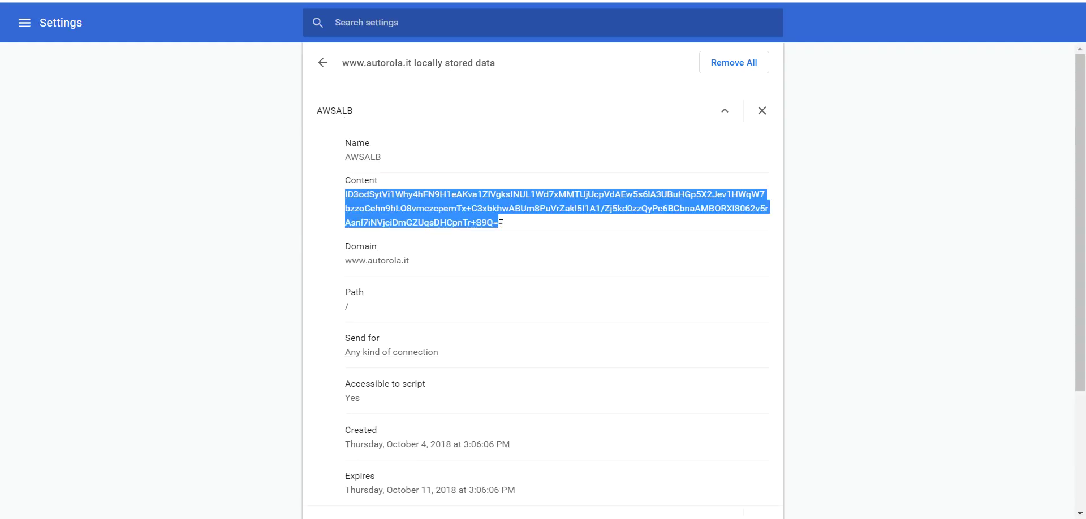
key("ctrl+c")
key("alt+Tab")
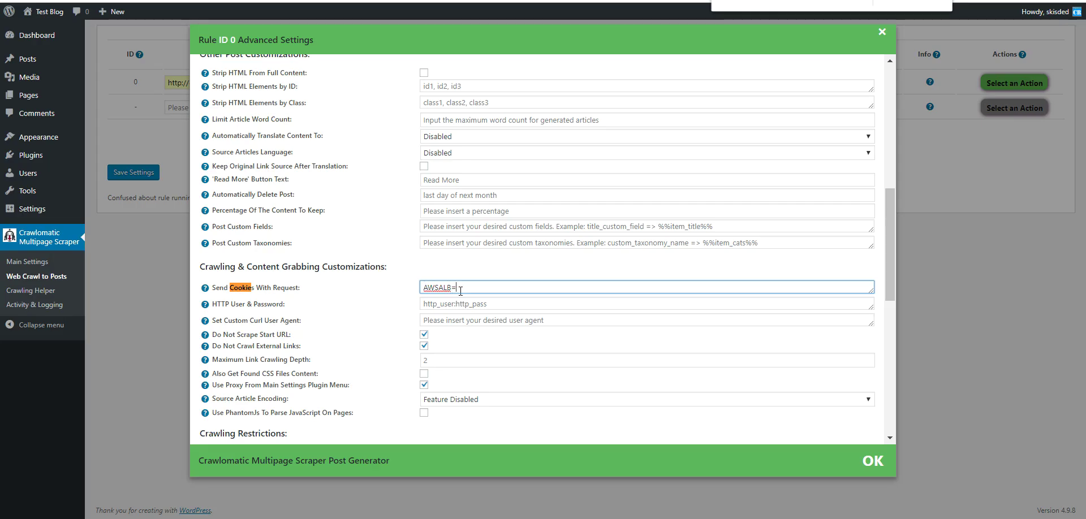
Step: Paste the AWSALB content value after 'AWSALB=' in the cookies field and check it
key("ctrl+v")
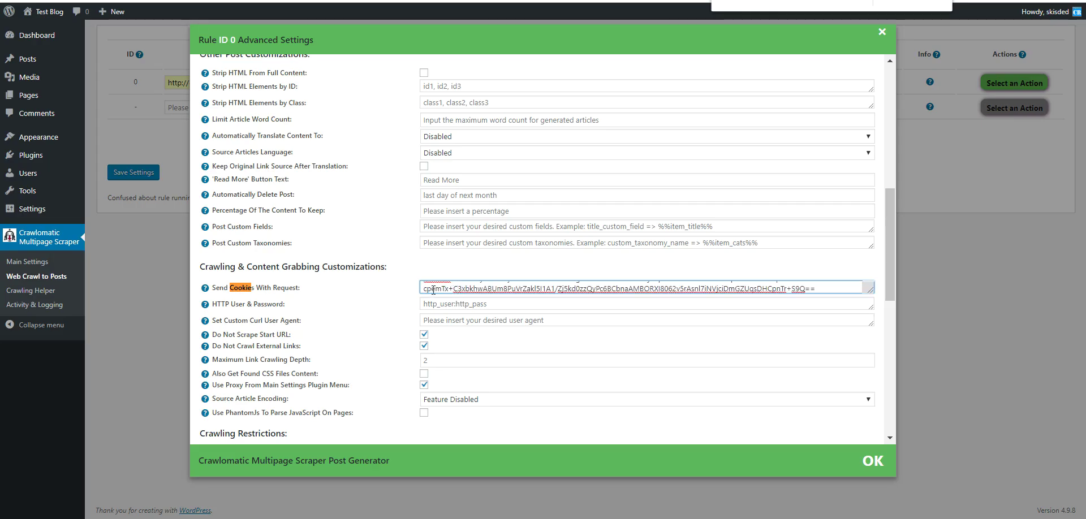
left_click_drag(819, 288, 814, 288)
left_click(815, 288)
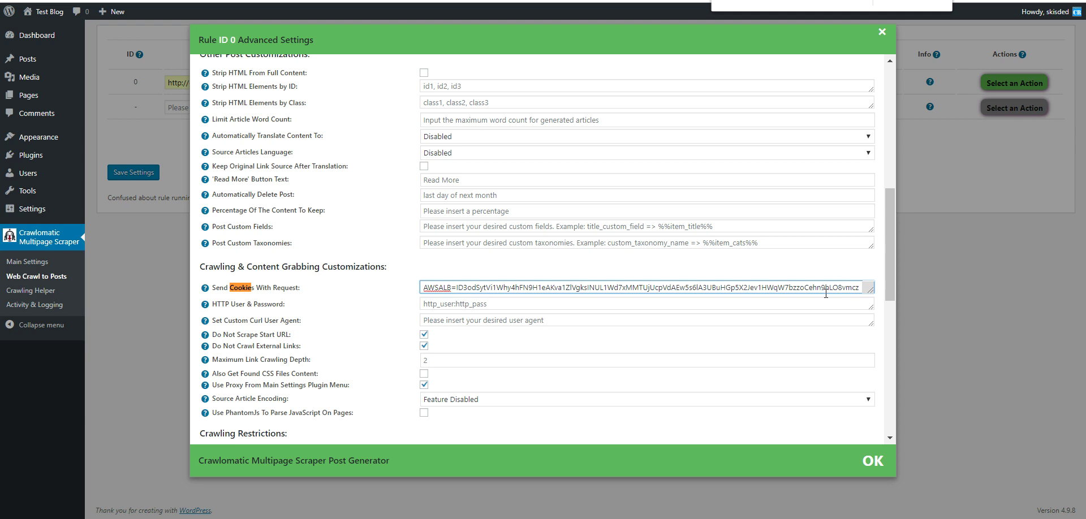
scroll(825, 293, "down", 3)
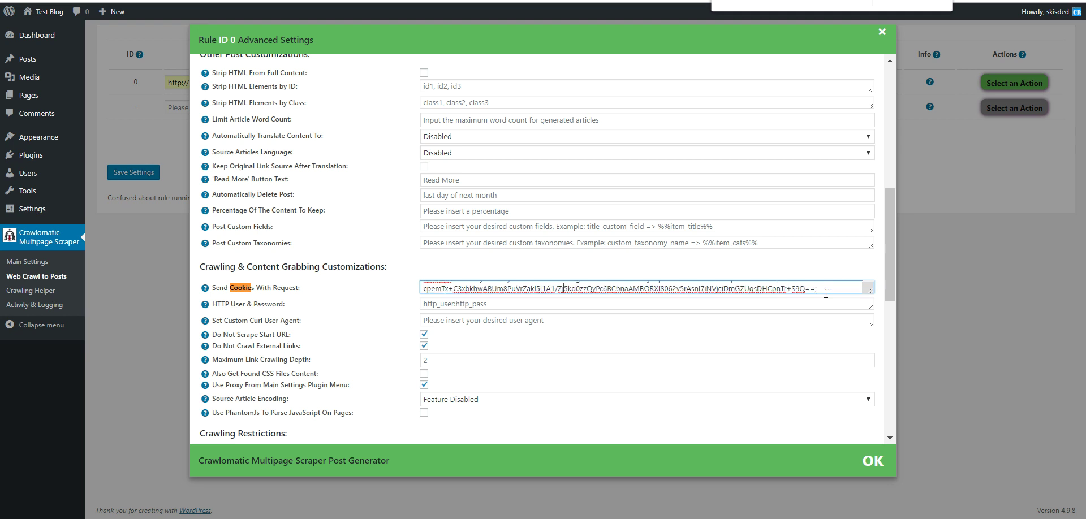
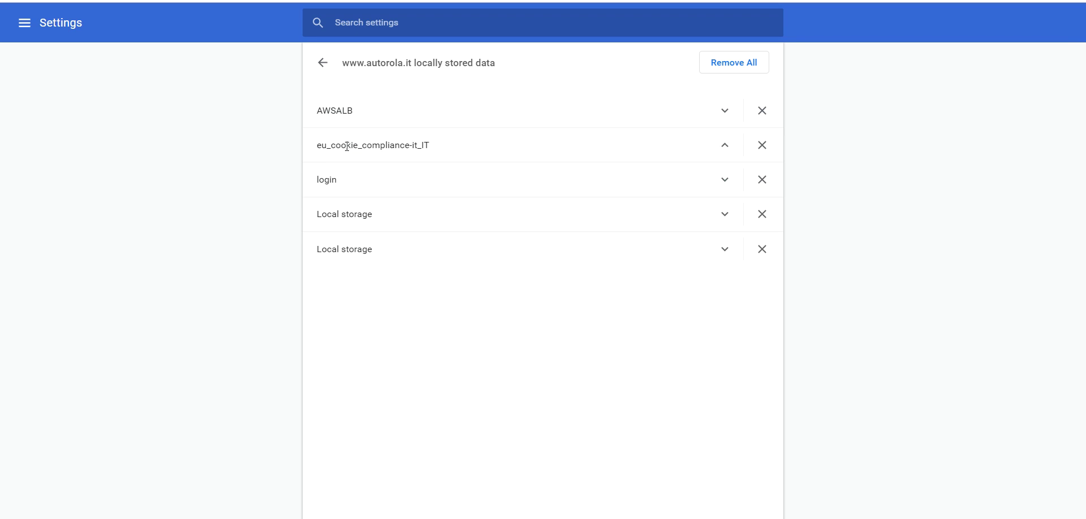
Step: Paste the cookie name eu_cookie_compliance-it_IT into the enlarged Send Cookies field, followed by '='
triple_click(396, 145)
key("ctrl+Tab")
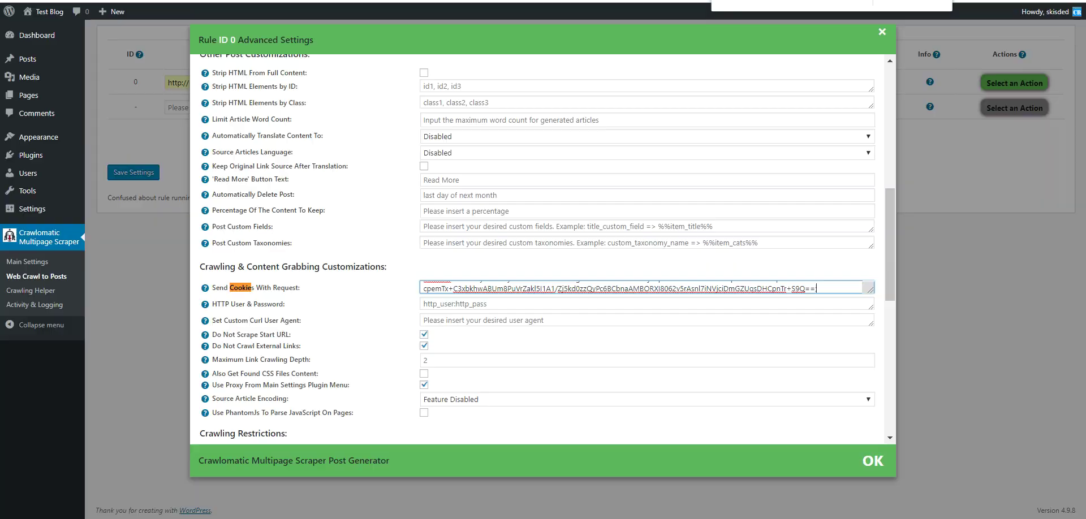
key("Return")
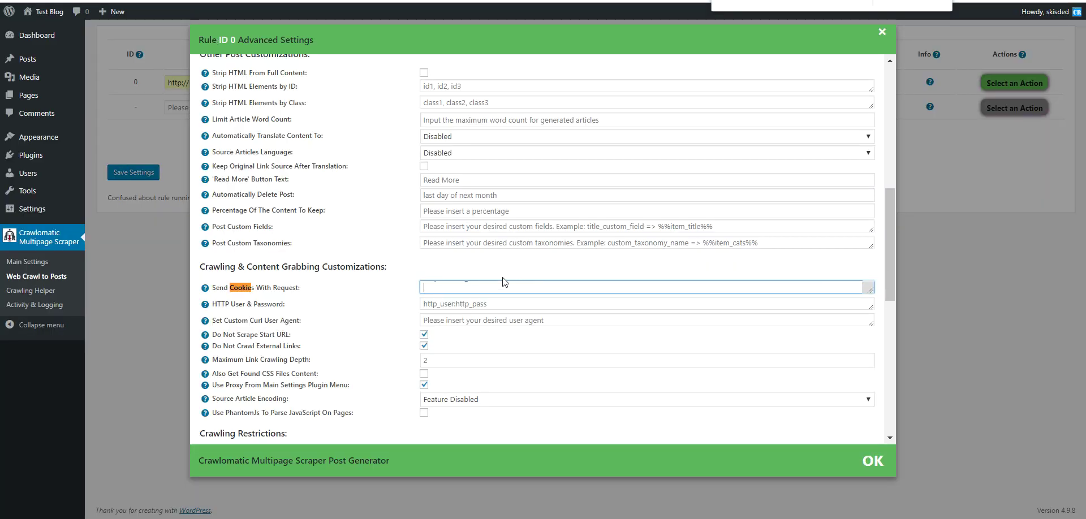
left_click_drag(871, 291, 872, 421)
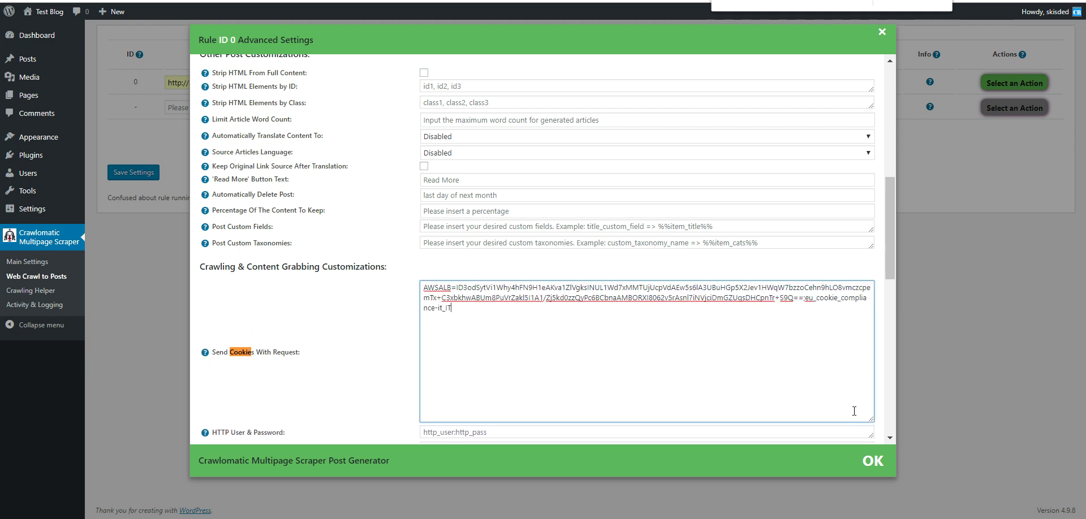
type("=")
Step: Copy the cookie value 2 from Chrome in after the equals sign, then collapse the cookie's details
key("alt+Tab")
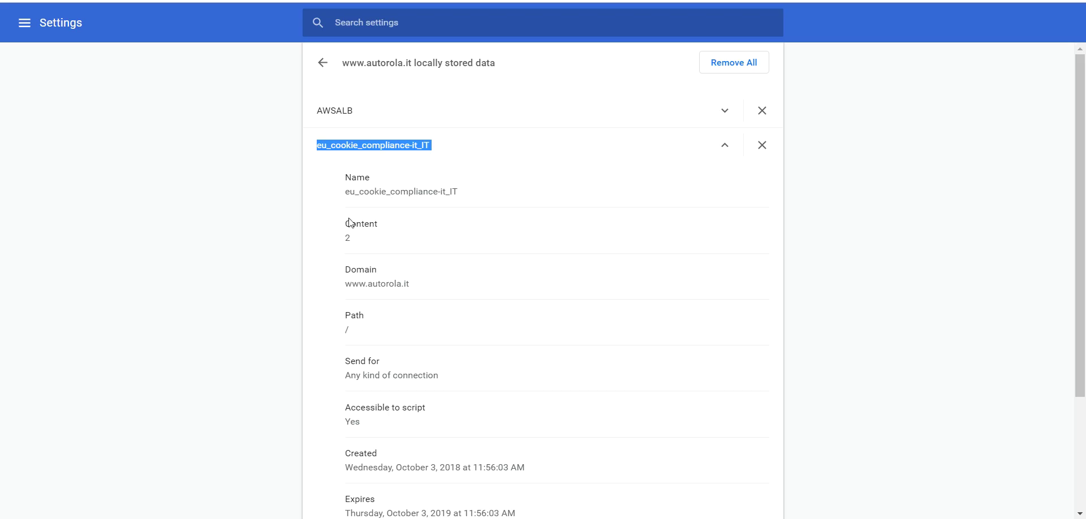
double_click(347, 238)
key("ctrl+c")
key("alt+Tab")
key("ctrl+v")
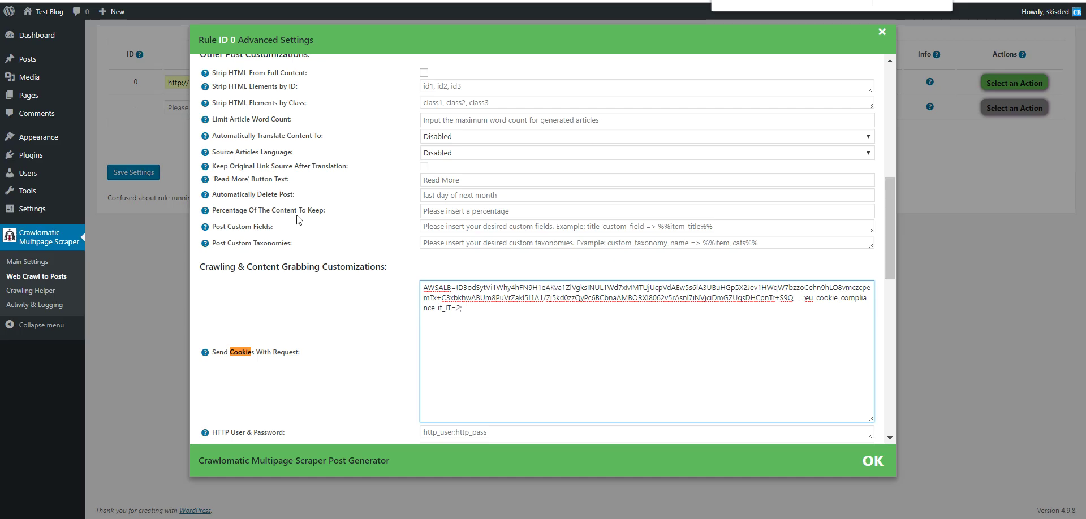
key("alt+Tab")
left_click(315, 145)
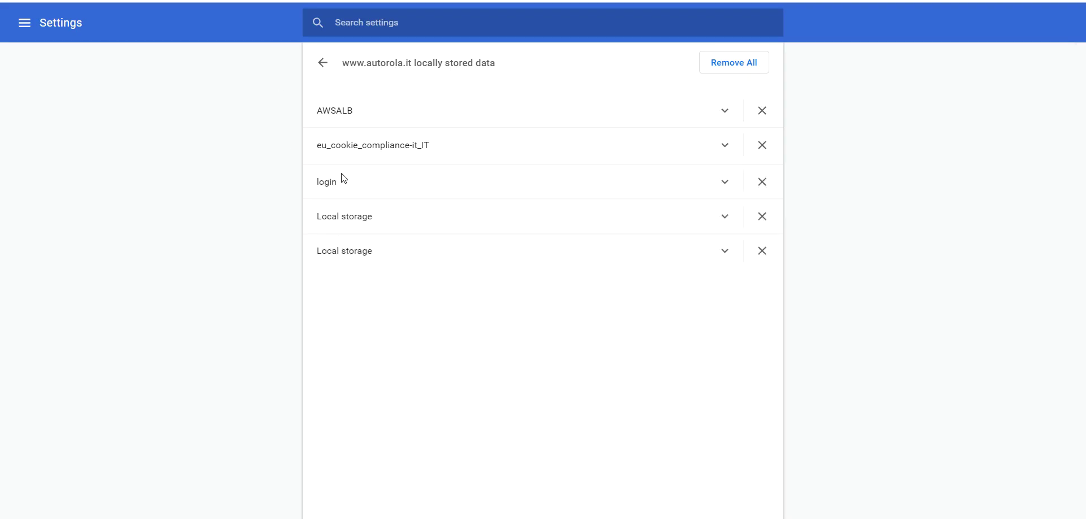
Step: Append ';login' to the scraper's cookie field and show the login cookie's stored details in Chrome
double_click(335, 181)
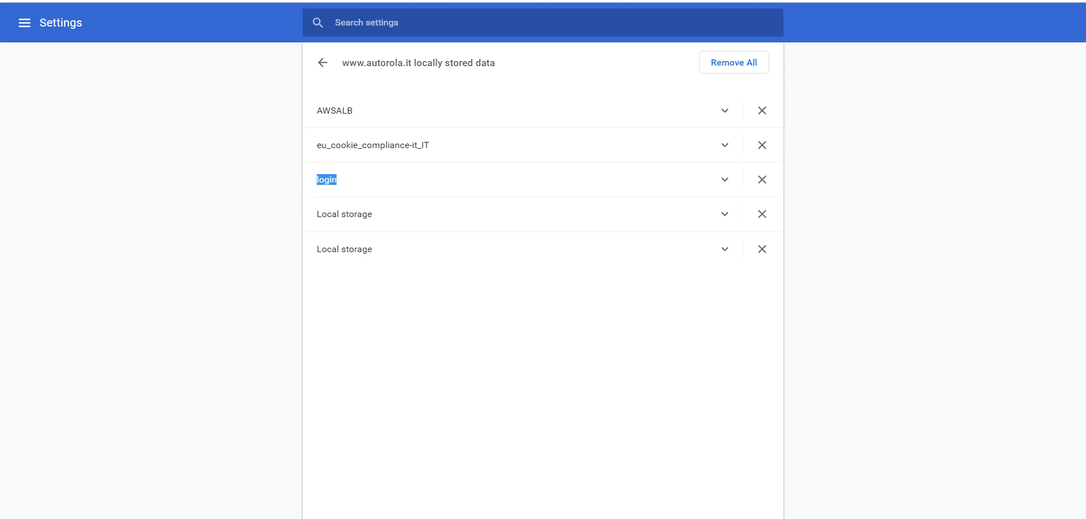
key("ctrl+c")
key("alt+Tab")
type(";")
key("ctrl+v")
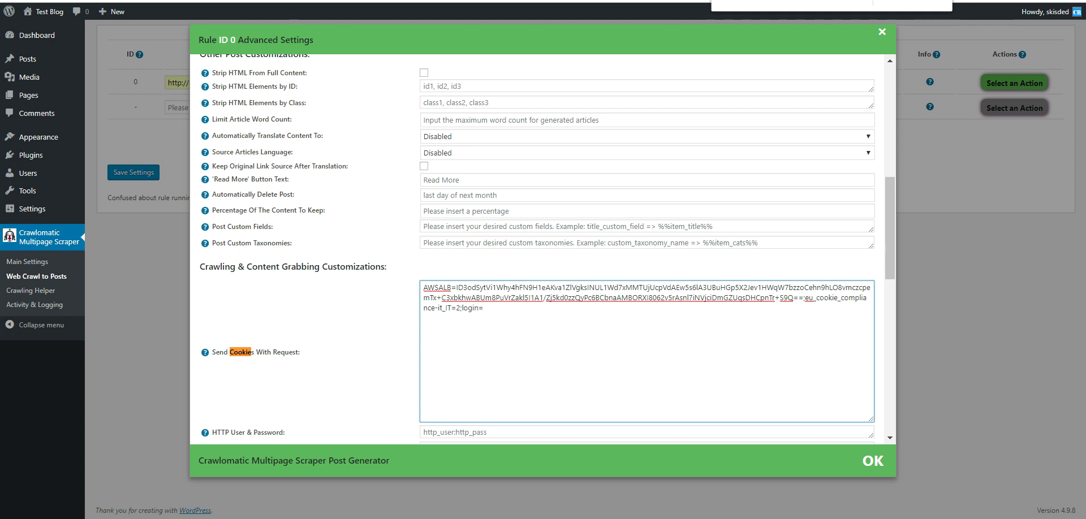
key("alt+Tab")
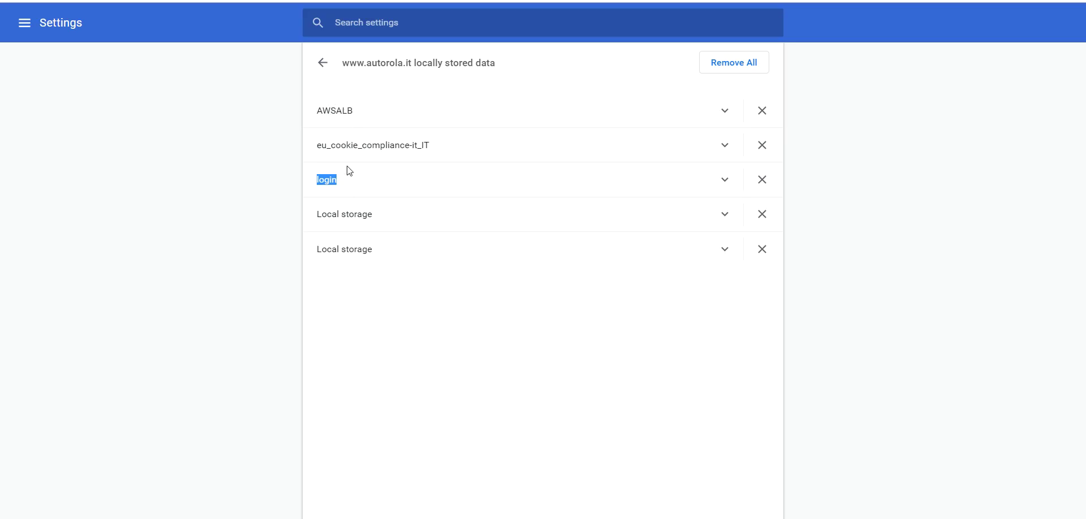
left_click(342, 181)
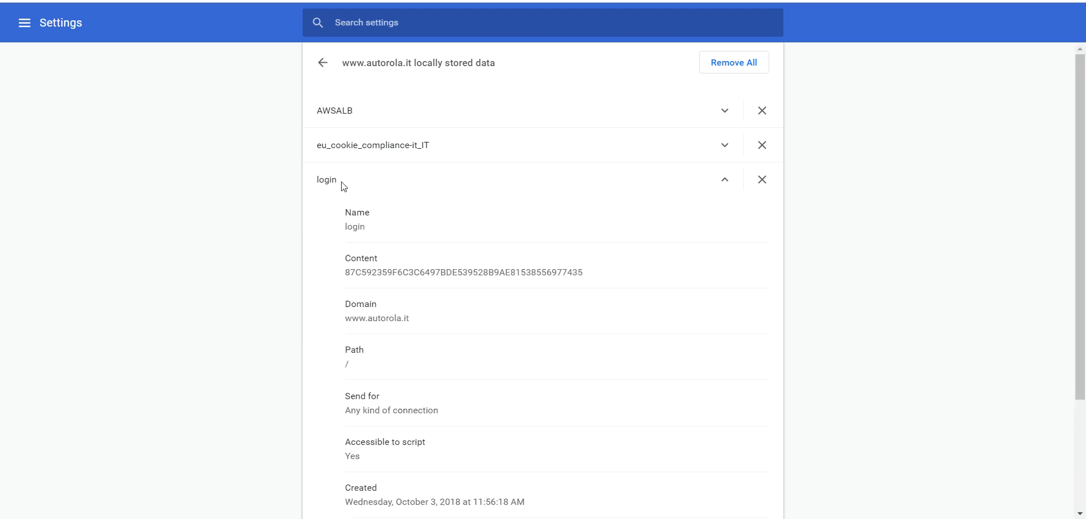
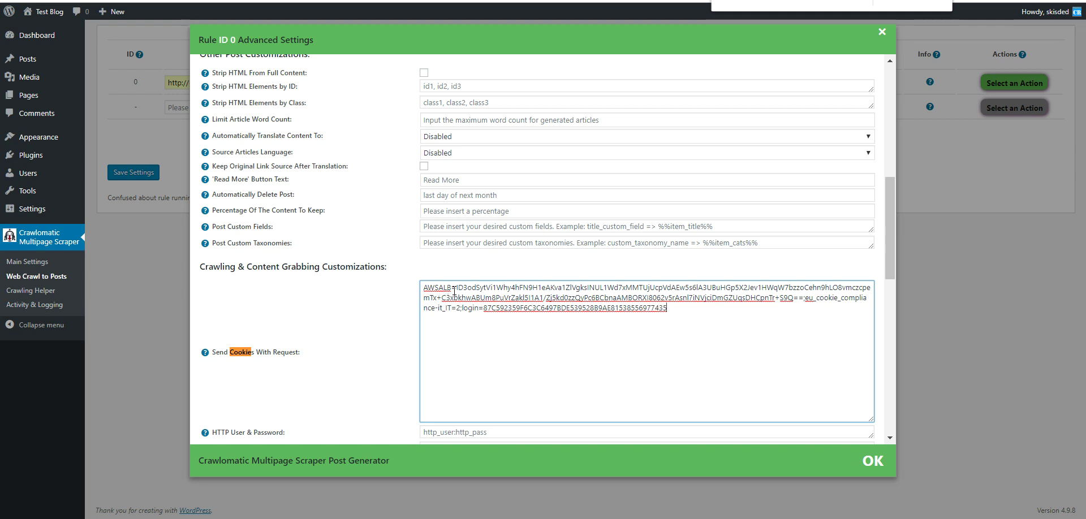
double_click(453, 289)
left_click(803, 298)
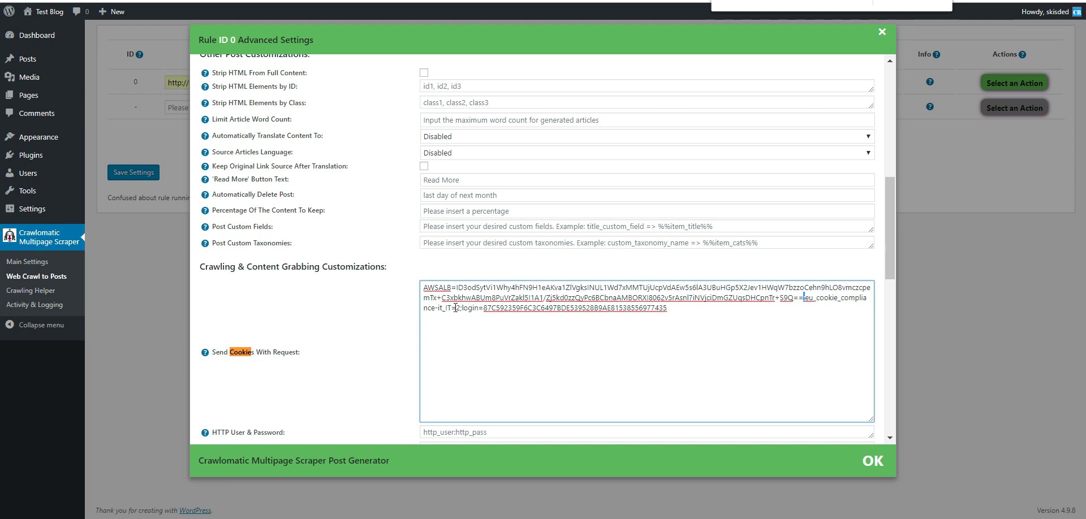
Step: Shrink the Send Cookies With Request textarea so the settings below it come into view
left_click_drag(871, 419, 866, 311)
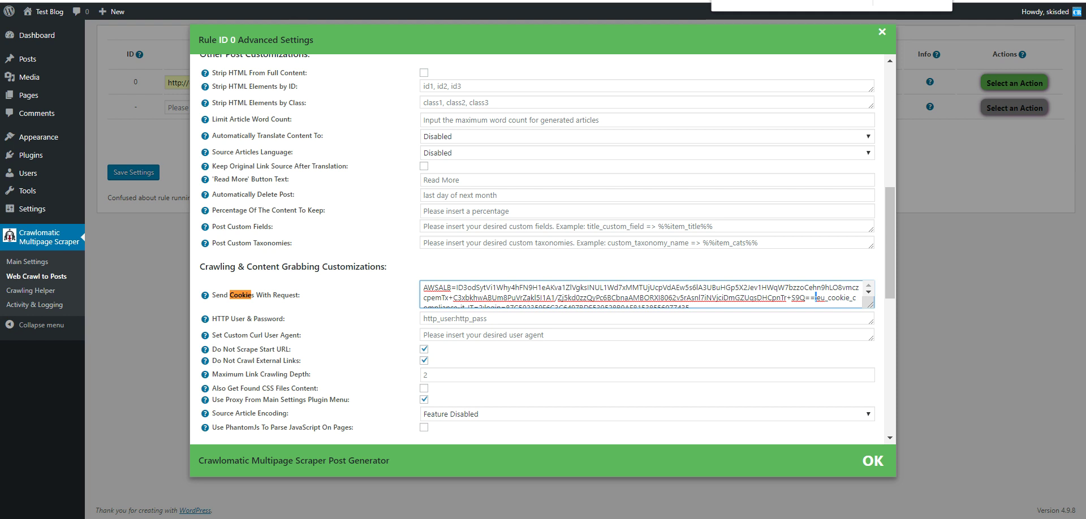
Step: Search Google for 'website basic user passwords' in a new browser tab
key("ctrl+t")
type("websit")
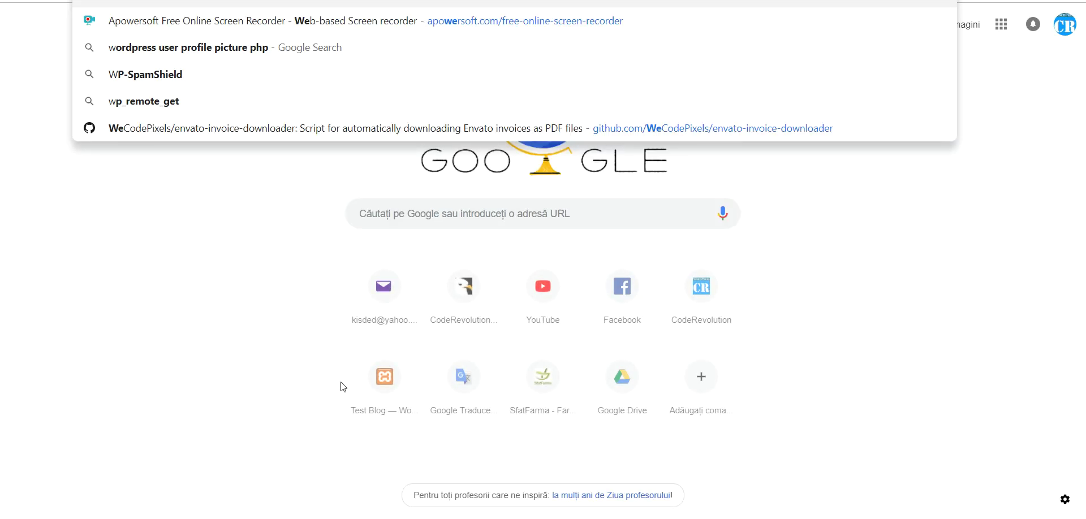
type("e")
key("Return")
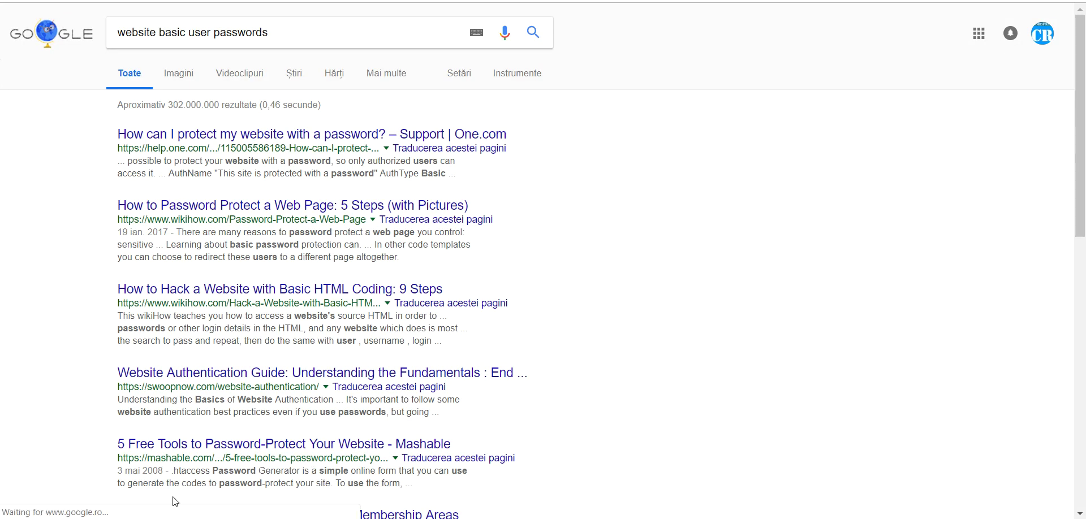
left_click(315, 134)
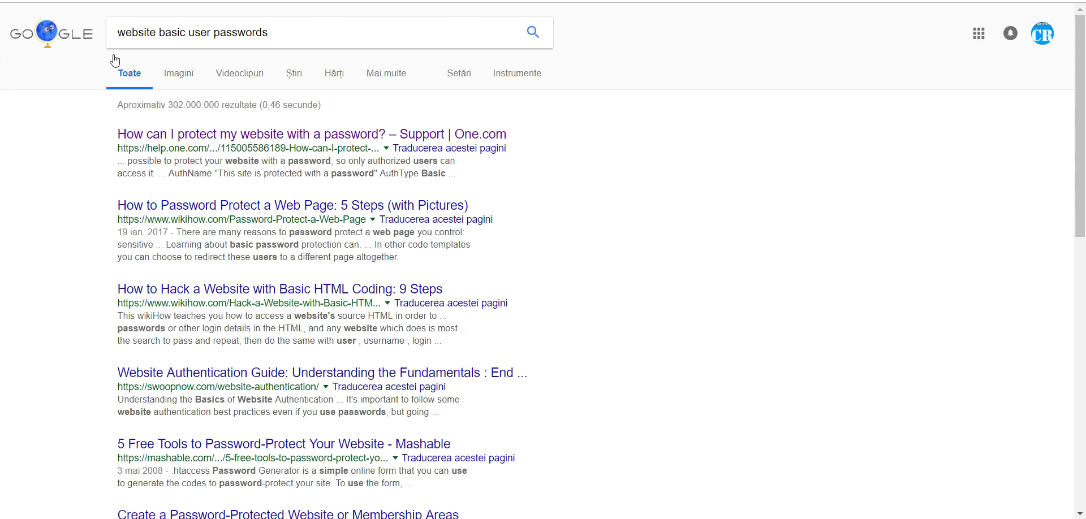
Step: Enlarge the Dashlane HTTP basic sign-in prompt image from the image results, then return to the rule settings
left_click(169, 80)
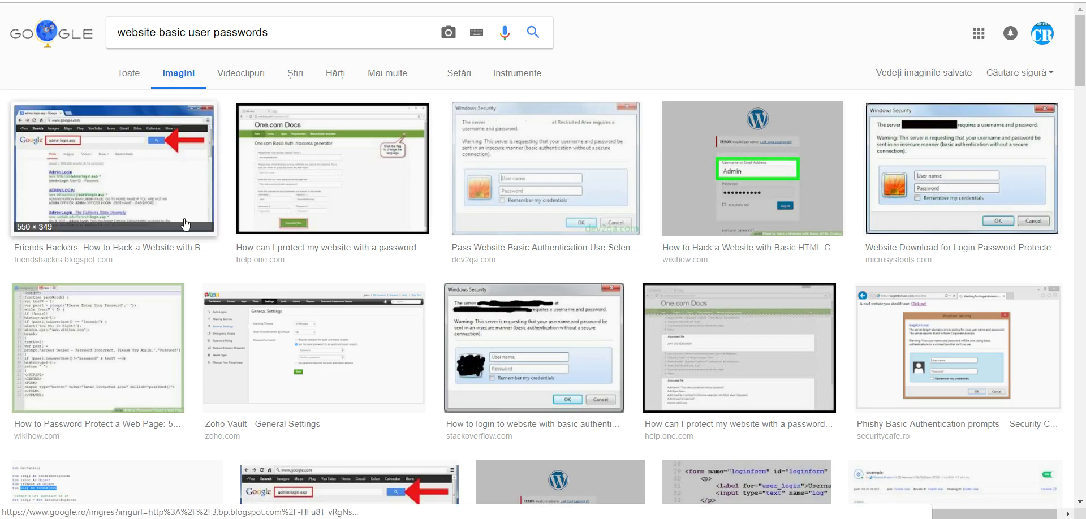
scroll(223, 283, "down", 3)
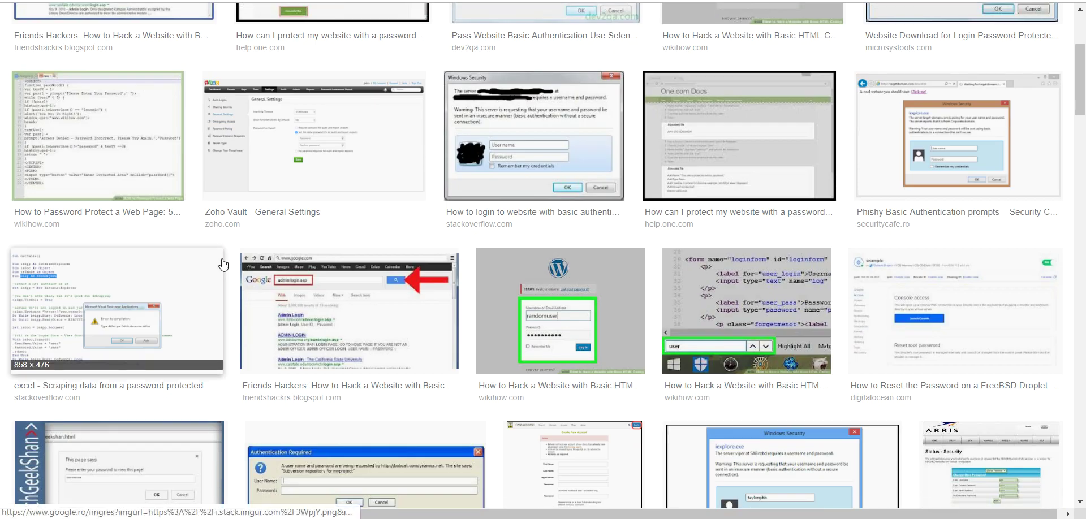
scroll(223, 264, "down", 2)
scroll(224, 265, "down", 5)
scroll(222, 260, "down", 2)
scroll(222, 260, "down", 3)
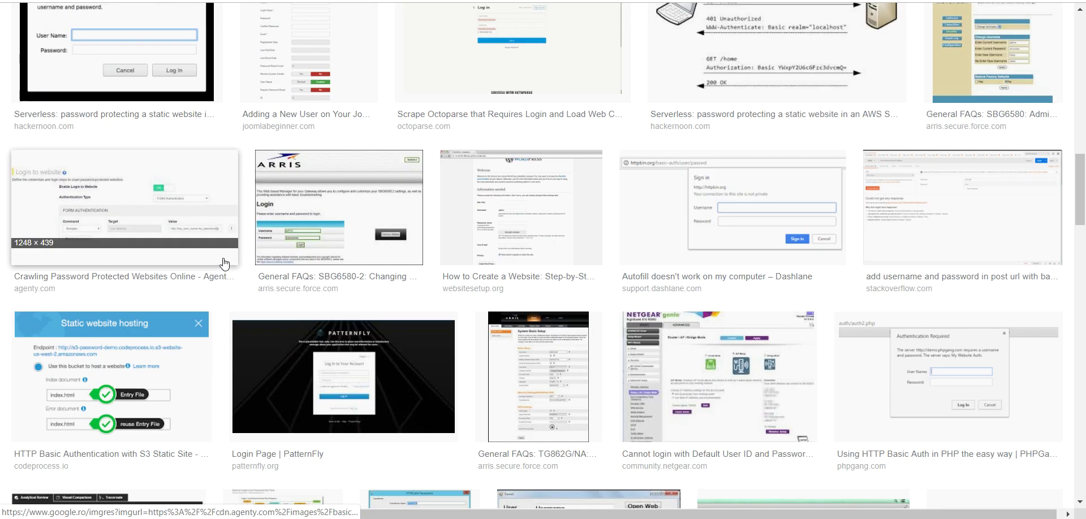
left_click(724, 208)
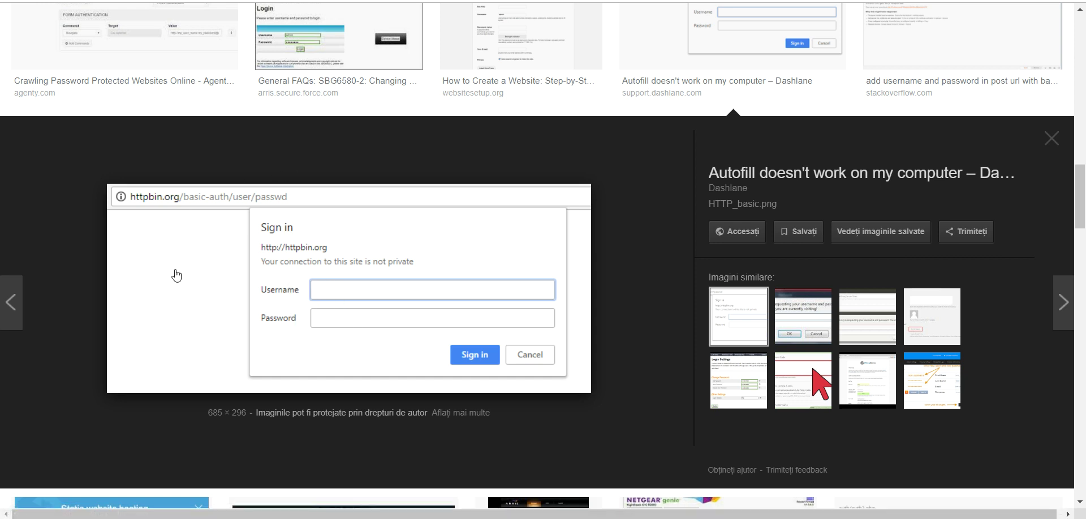
key("ctrl+Tab")
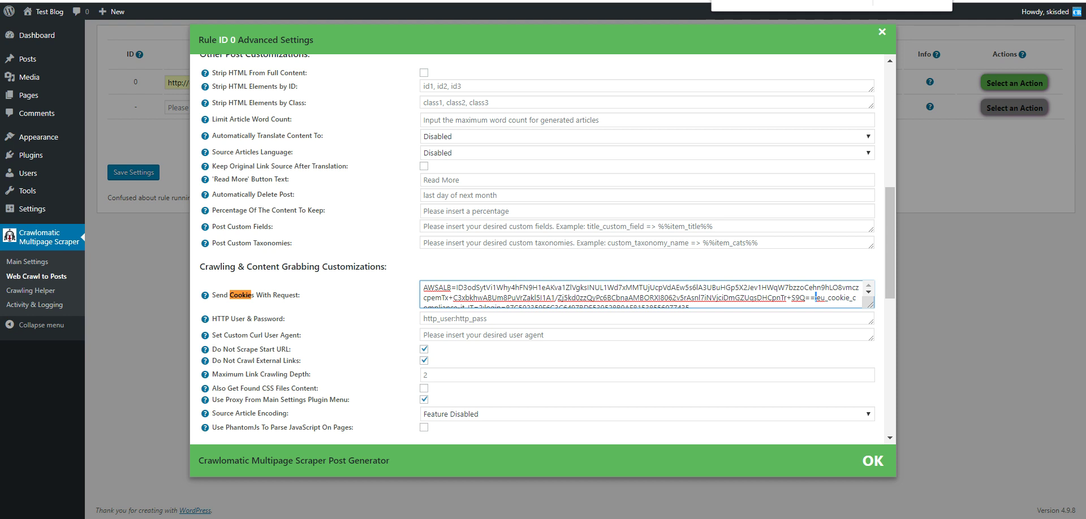
Step: Enter the admin username and the account password as a user:password pair in HTTP User & Password
left_click_drag(213, 319, 278, 320)
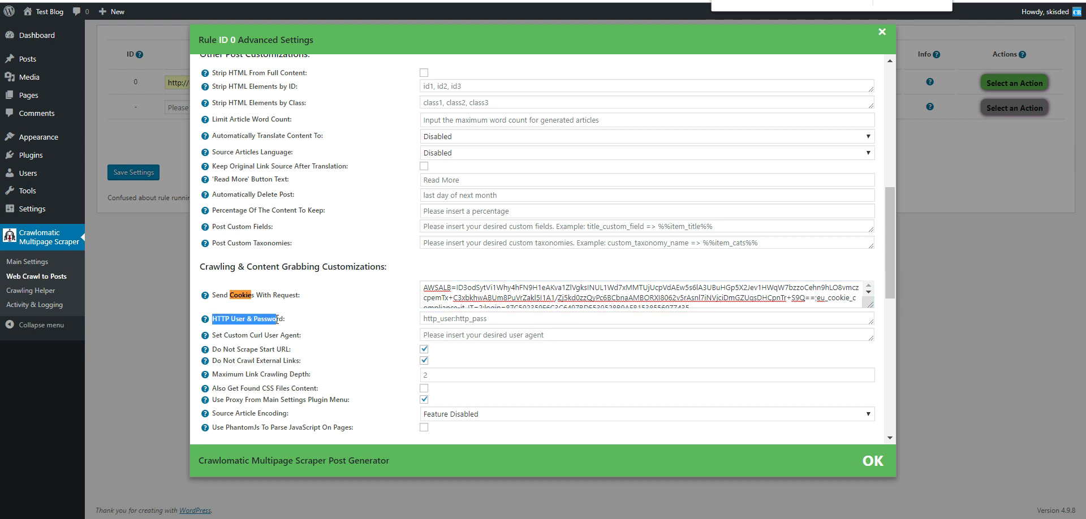
left_click(373, 322)
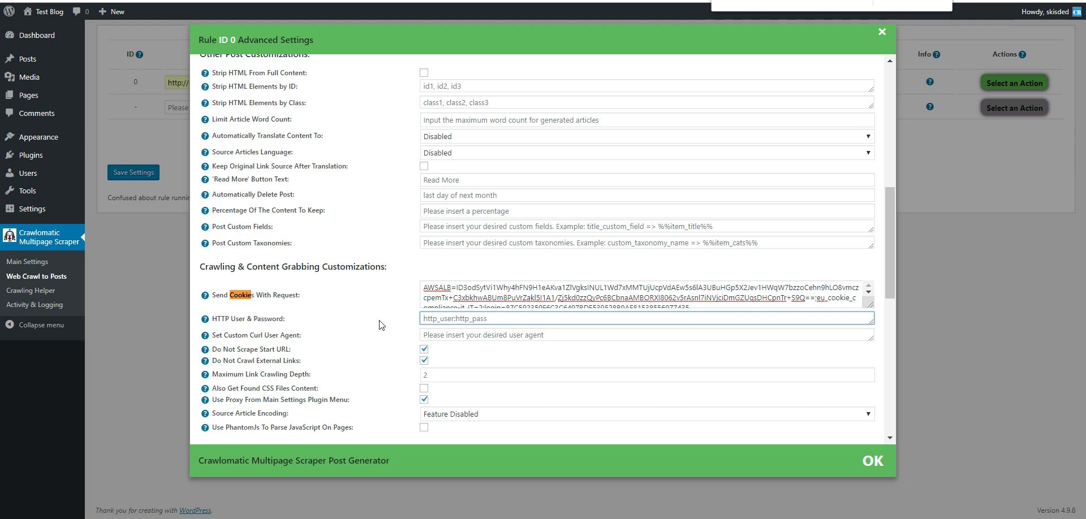
type("admin:my_pass")
left_click_drag(213, 319, 312, 323)
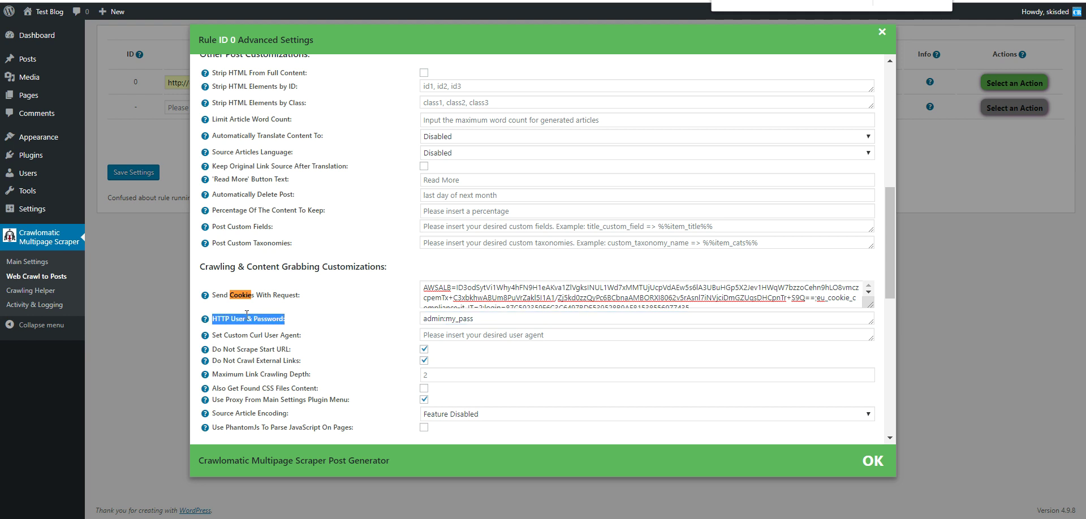
double_click(229, 294)
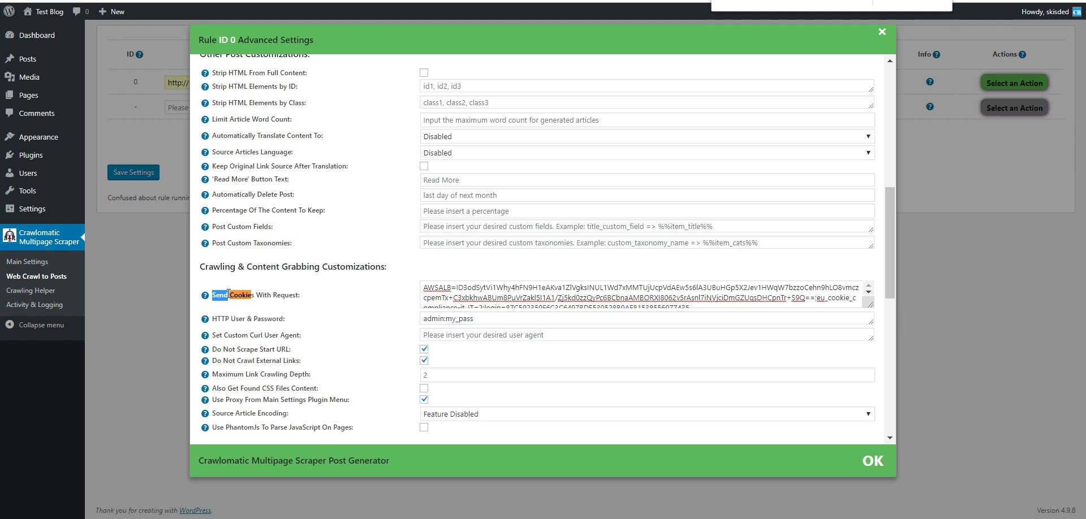